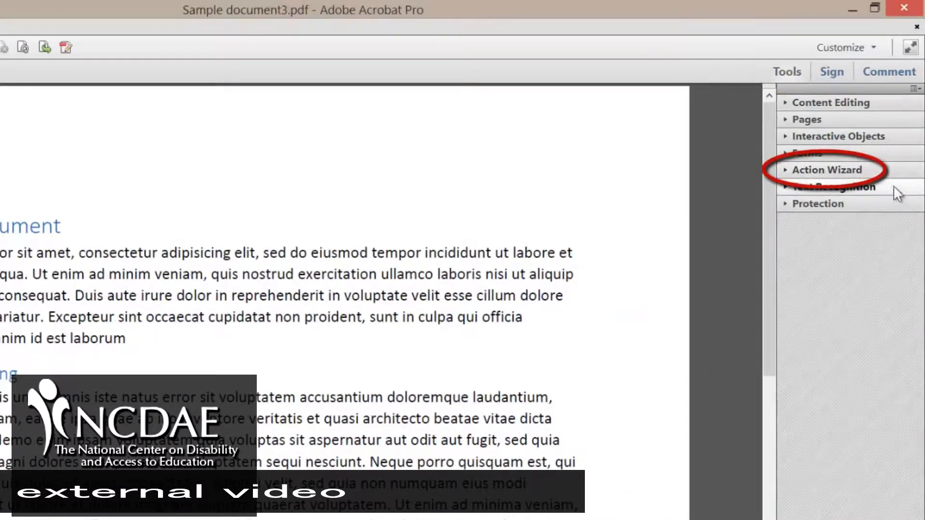
# Step: Start the Make Accessible action on the open PDF and set the document title to "Example"
pyautogui.click(893, 169)
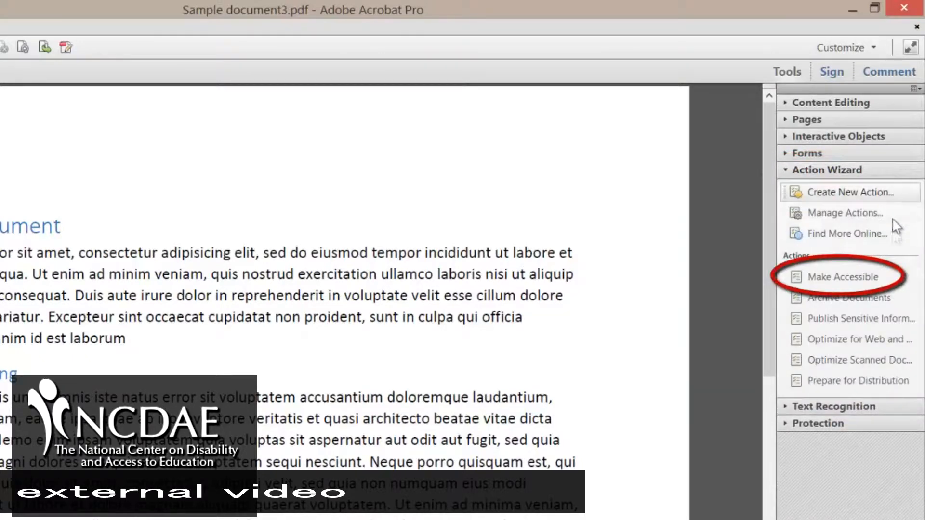
pyautogui.click(838, 276)
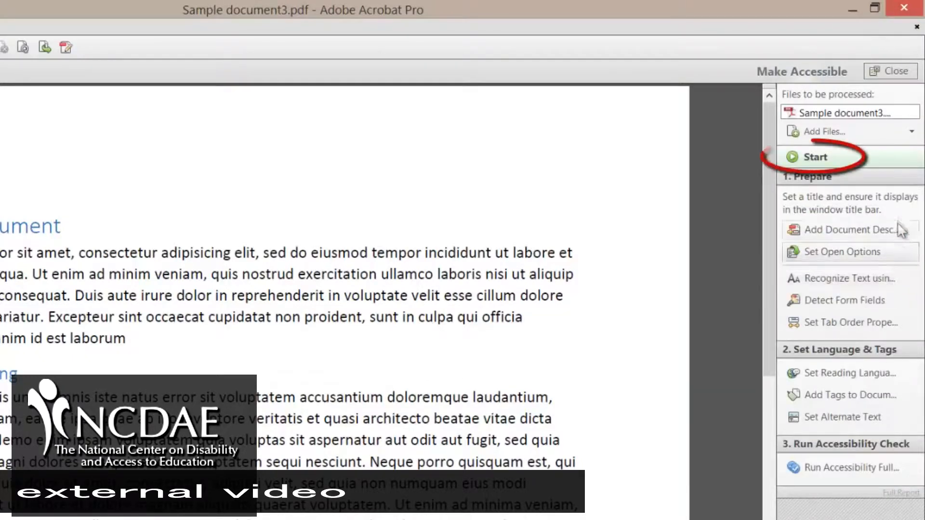
pyautogui.click(893, 155)
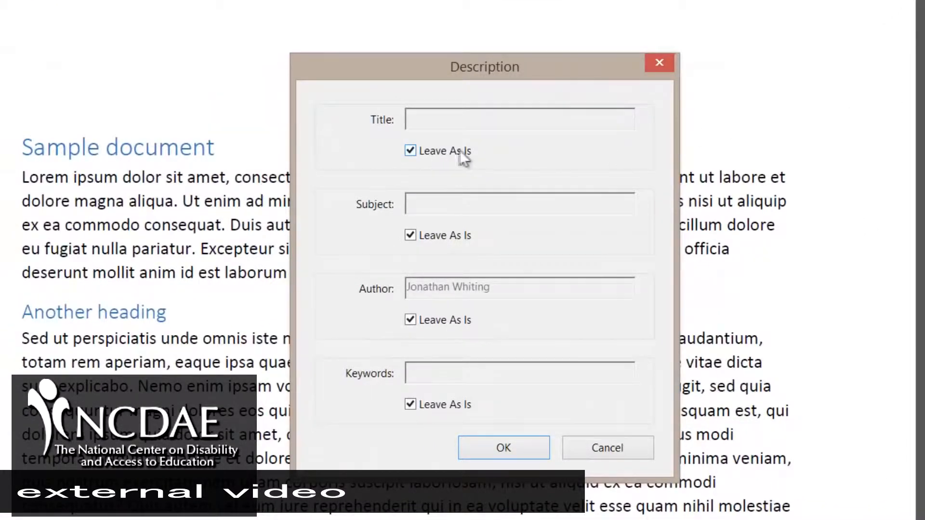
pyautogui.click(409, 150)
pyautogui.click(426, 121)
pyautogui.write('Example')
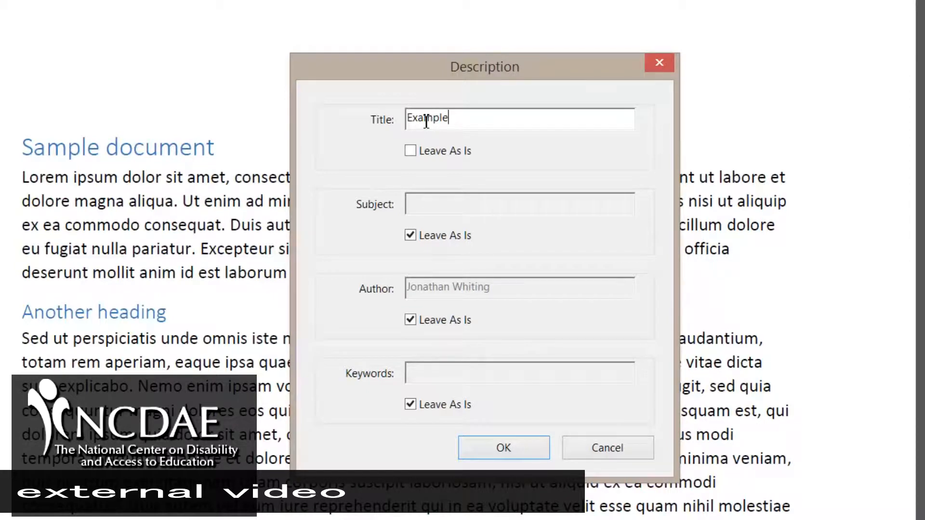
pyautogui.click(504, 448)
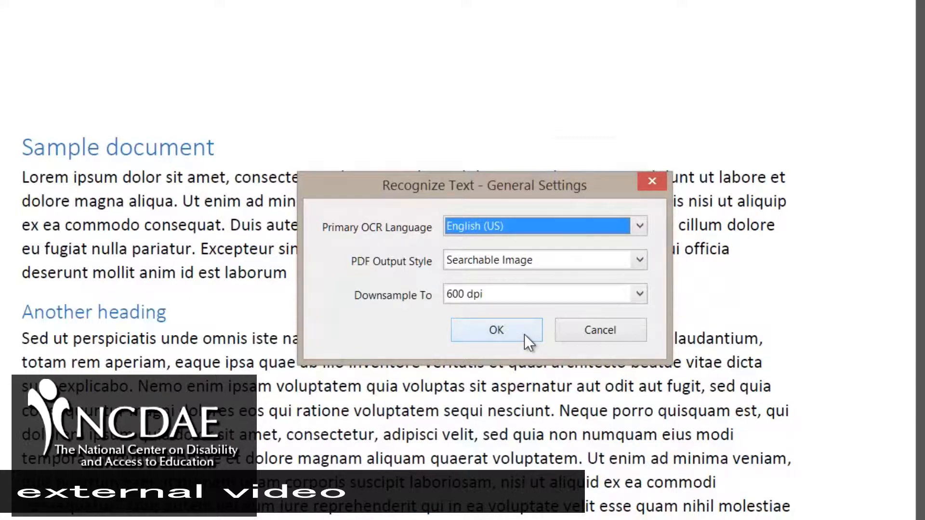
# Step: Accept the English (US), Searchable Image, 600 dpi recognition settings, skip form field detection and accept English as reading language
pyautogui.click(524, 334)
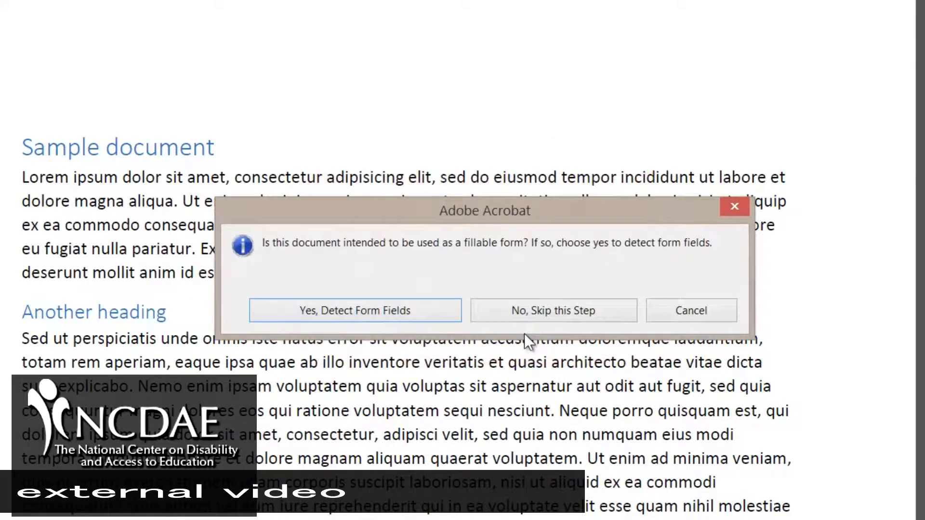
pyautogui.click(496, 313)
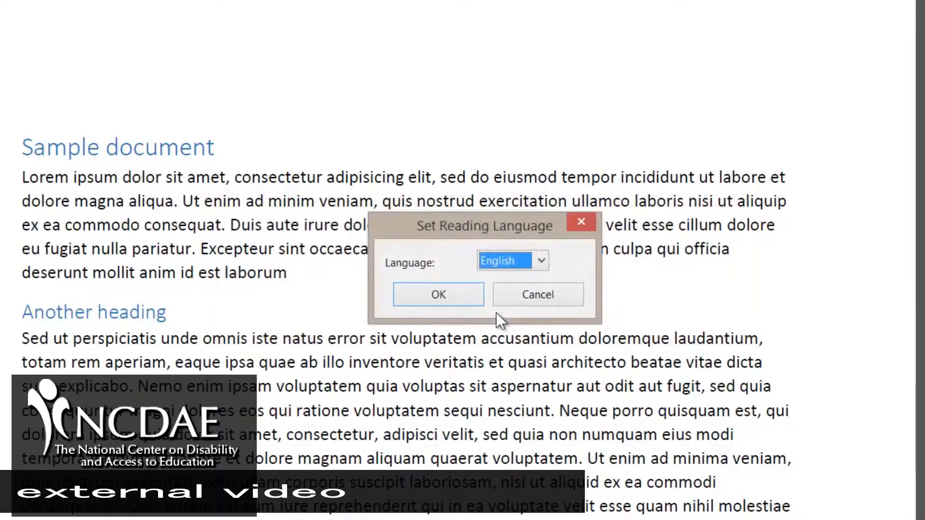
pyautogui.click(461, 299)
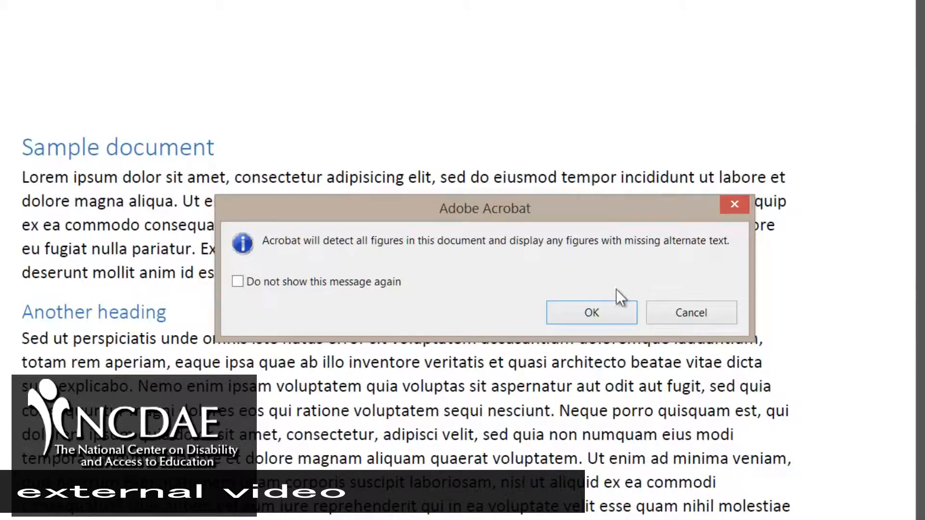
# Step: Detect figures missing alternate text and save "Adobe" as the logo image's alternate text
pyautogui.click(614, 314)
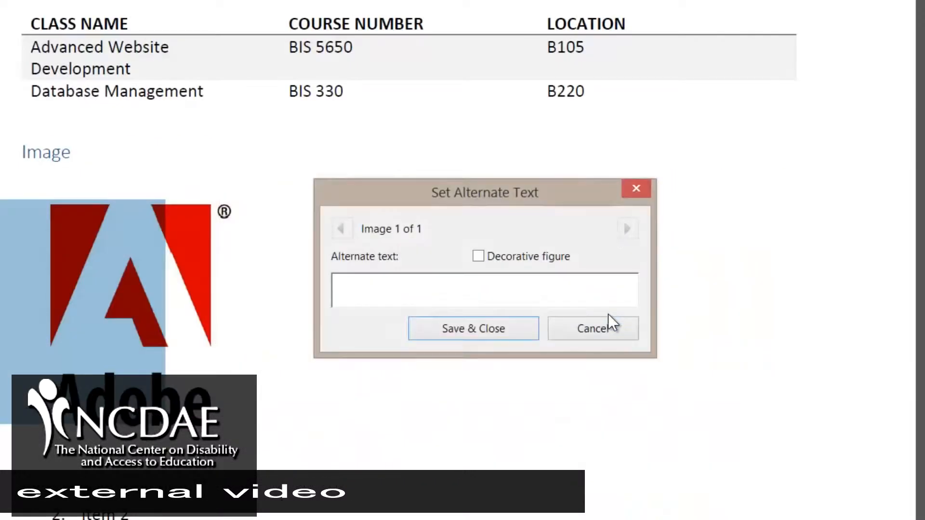
pyautogui.write('Adobe')
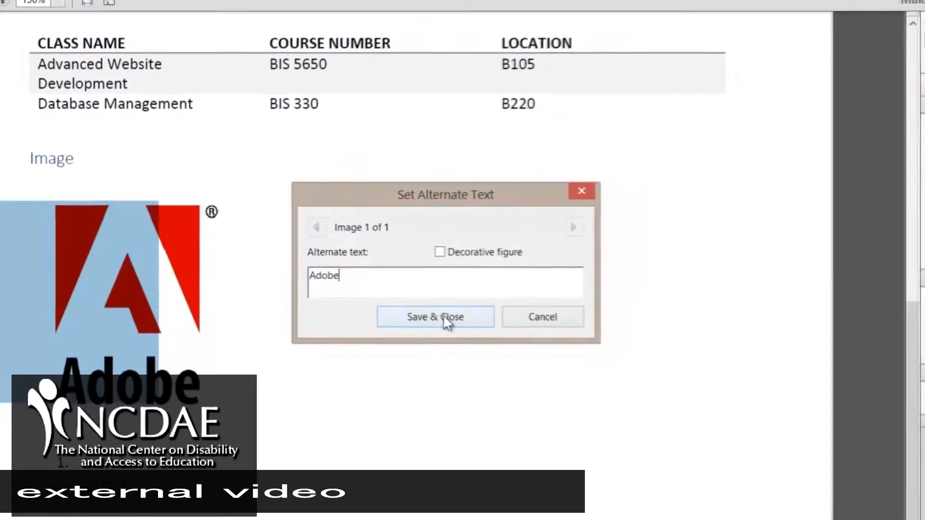
pyautogui.click(409, 305)
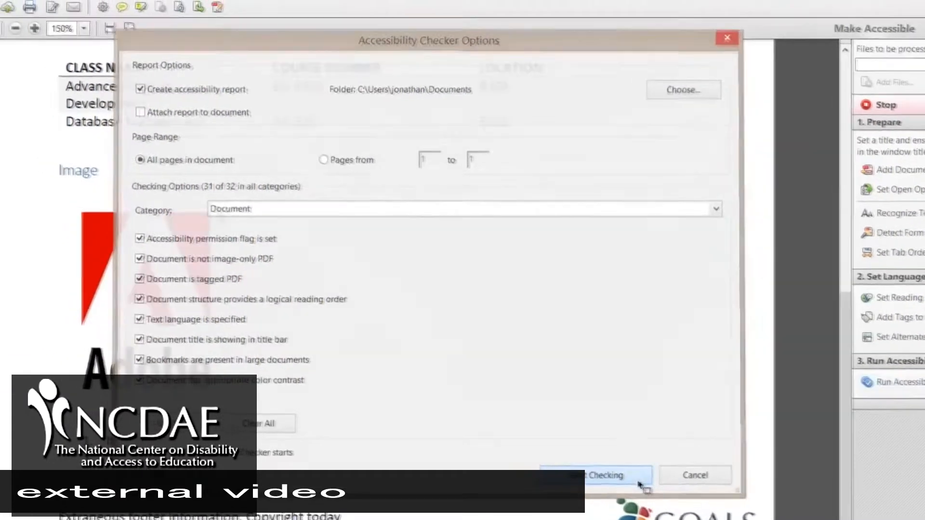
# Step: Run the accessibility check on all pages, and close the checker results and the completed Make Accessible action
pyautogui.click(616, 476)
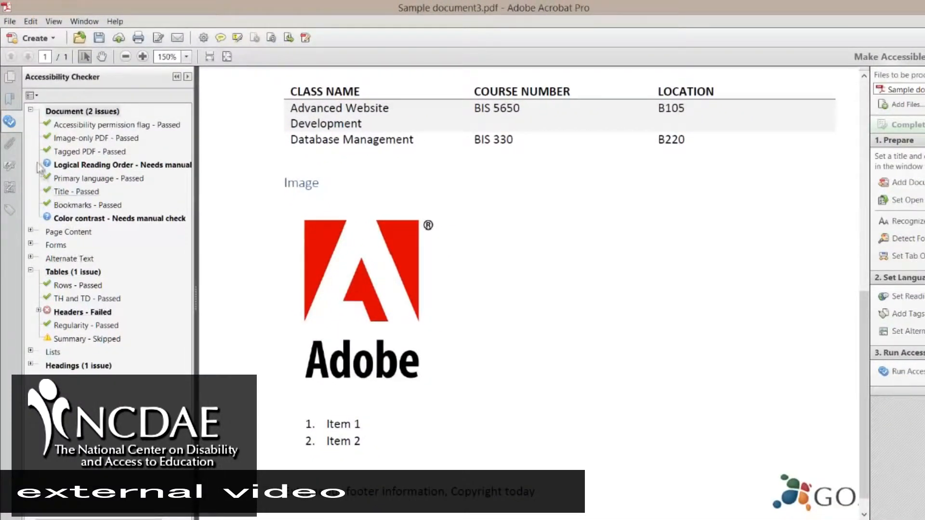
pyautogui.click(9, 124)
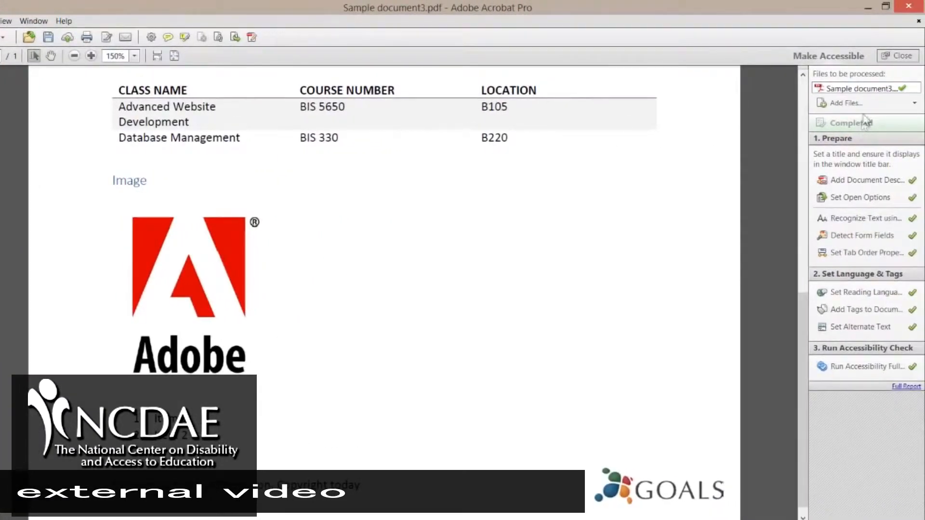
pyautogui.click(901, 56)
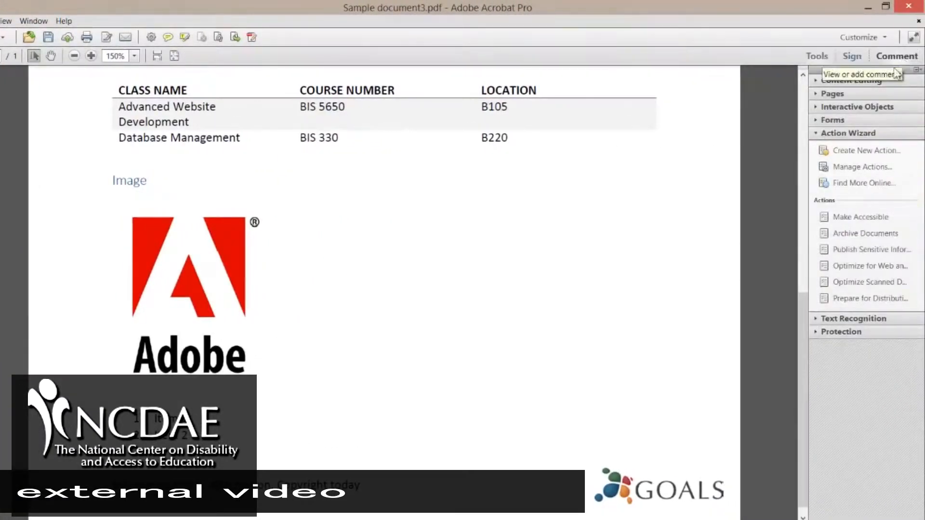
pyautogui.click(838, 133)
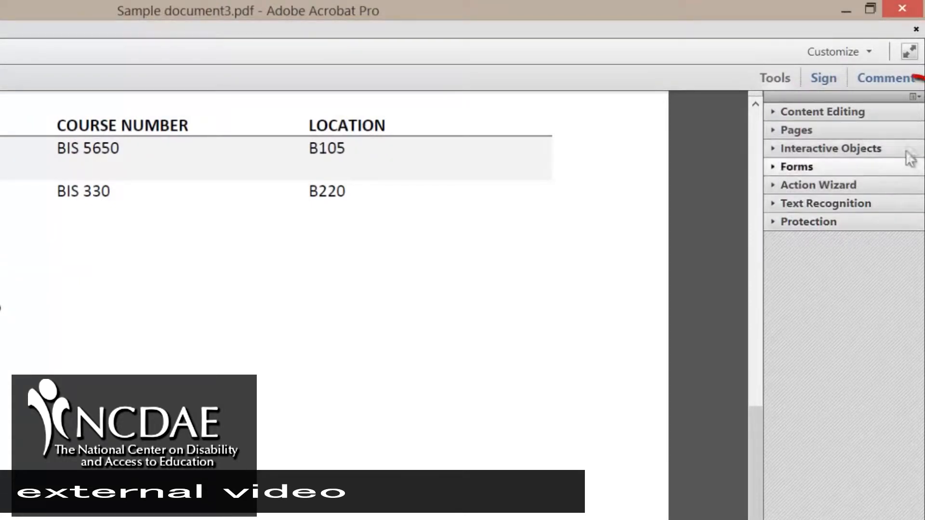
# Step: Show the Accessibility tool group and start Touch Up Reading Order
pyautogui.click(914, 100)
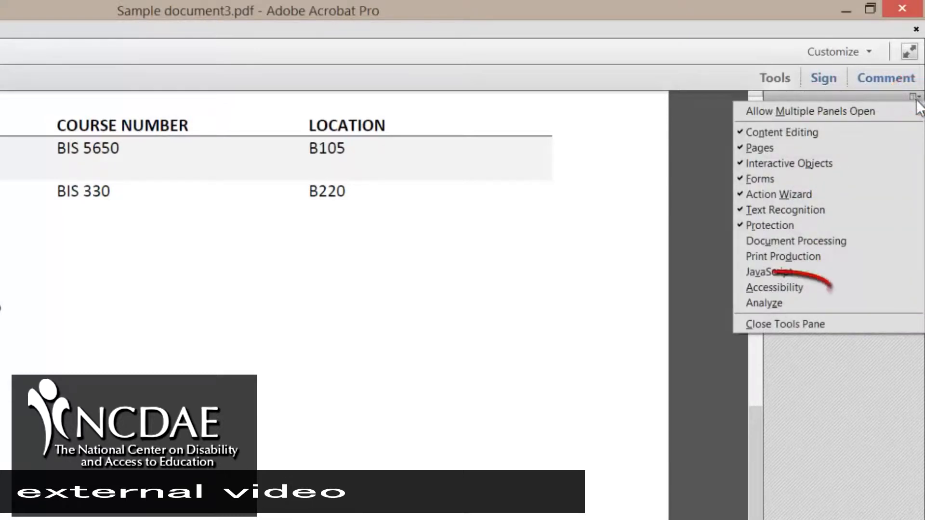
pyautogui.click(874, 287)
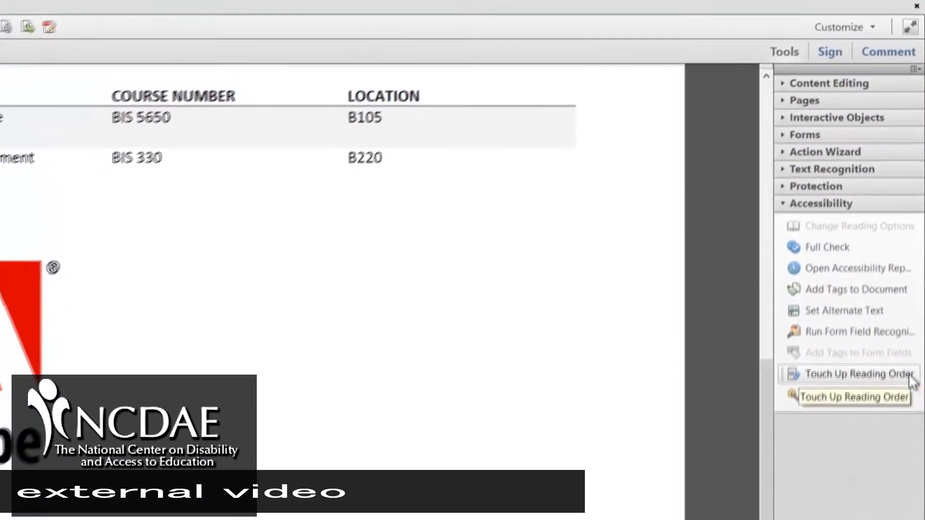
pyautogui.click(857, 373)
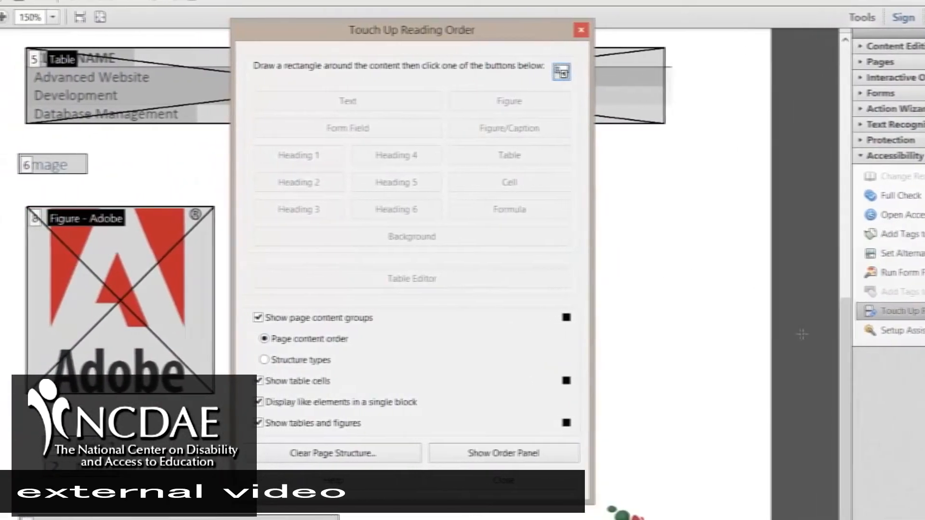
# Step: Display content groups by structure type and tag the text "Another heading" as Heading 2
pyautogui.moveTo(864, 340); pyautogui.dragTo(900, 67)
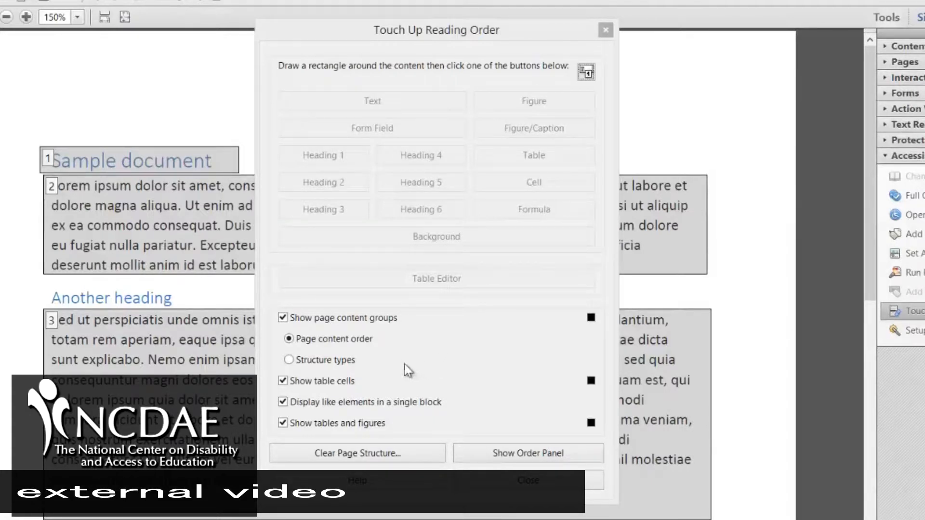
pyautogui.click(288, 360)
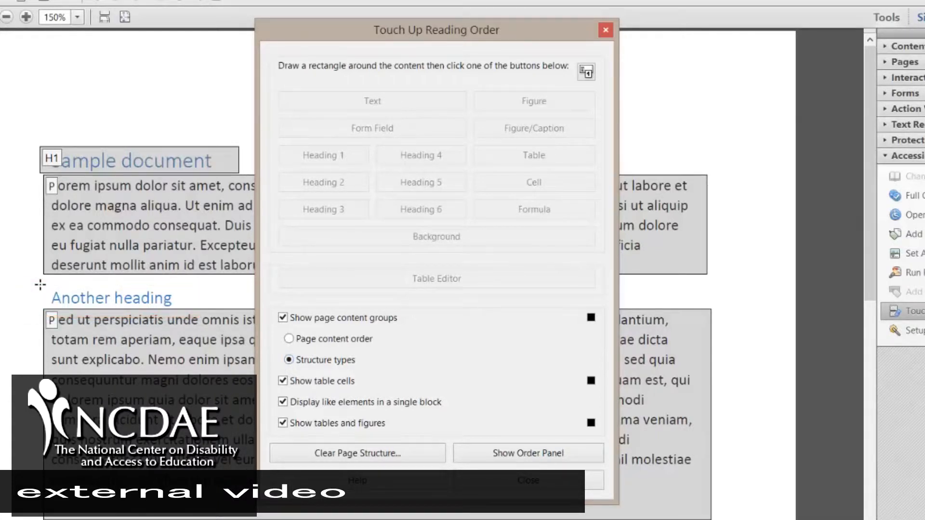
pyautogui.moveTo(40, 285); pyautogui.dragTo(190, 320)
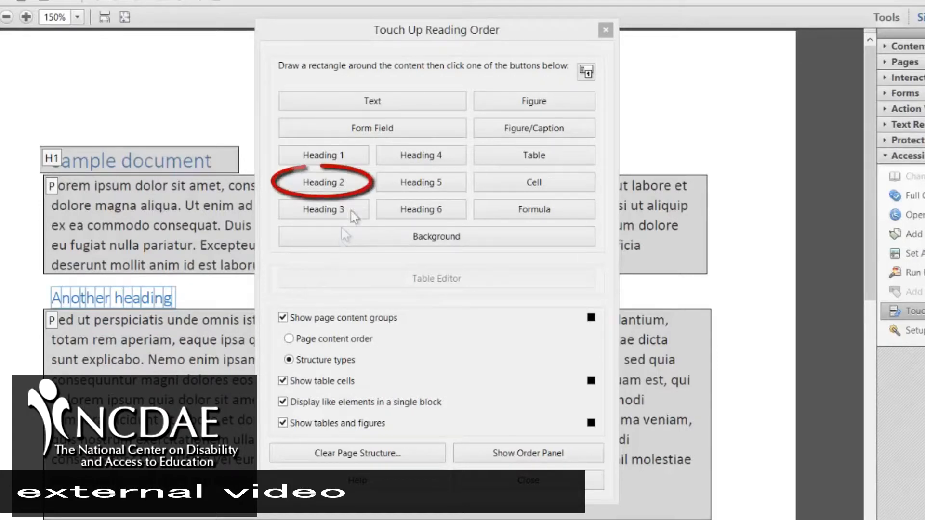
pyautogui.click(363, 185)
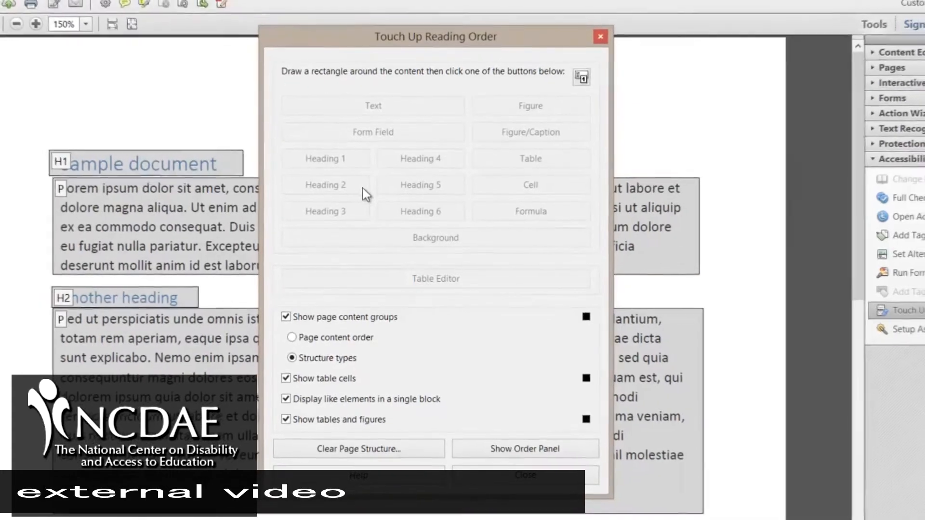
# Step: Change the "Table" heading above the class table to Heading 2
pyautogui.moveTo(798, 227); pyautogui.dragTo(803, 327)
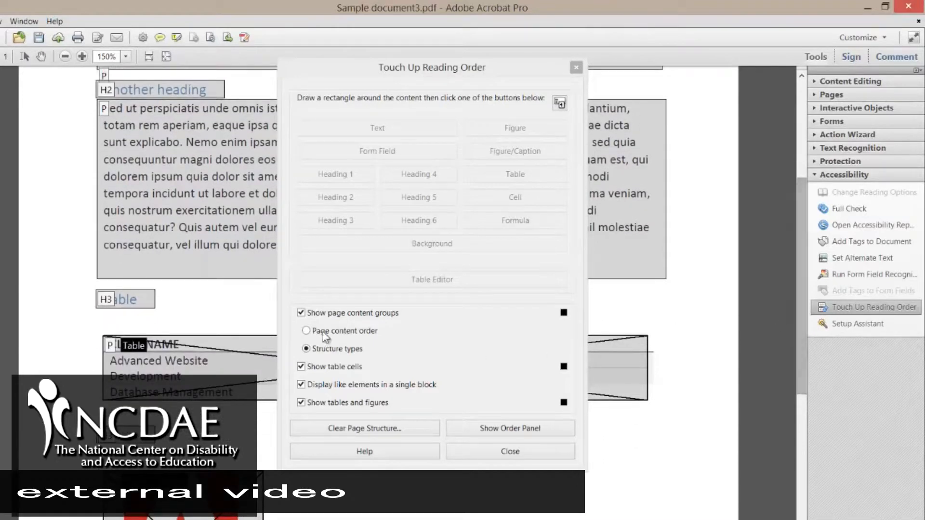
pyautogui.click(105, 301)
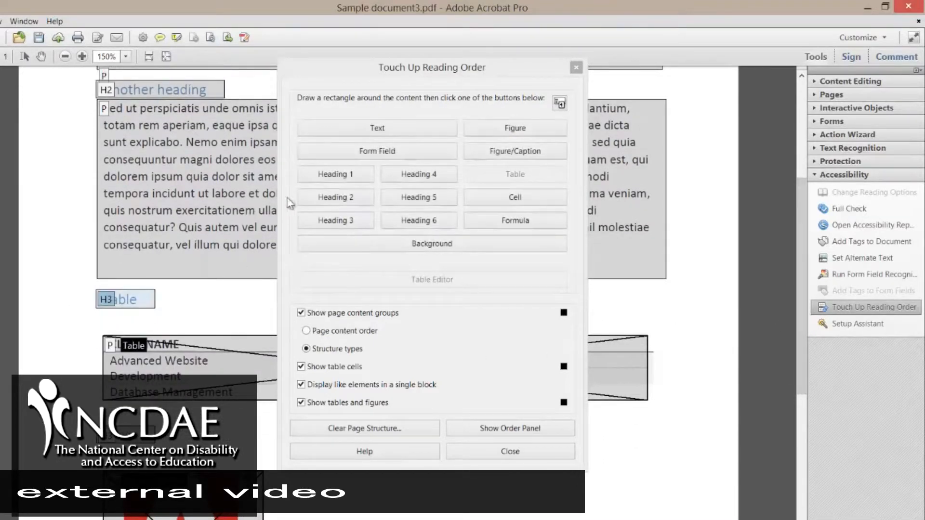
pyautogui.click(318, 194)
# Step: In the Table Editor, set the class table's top-row cells to header cells with Column scope
pyautogui.click(109, 351)
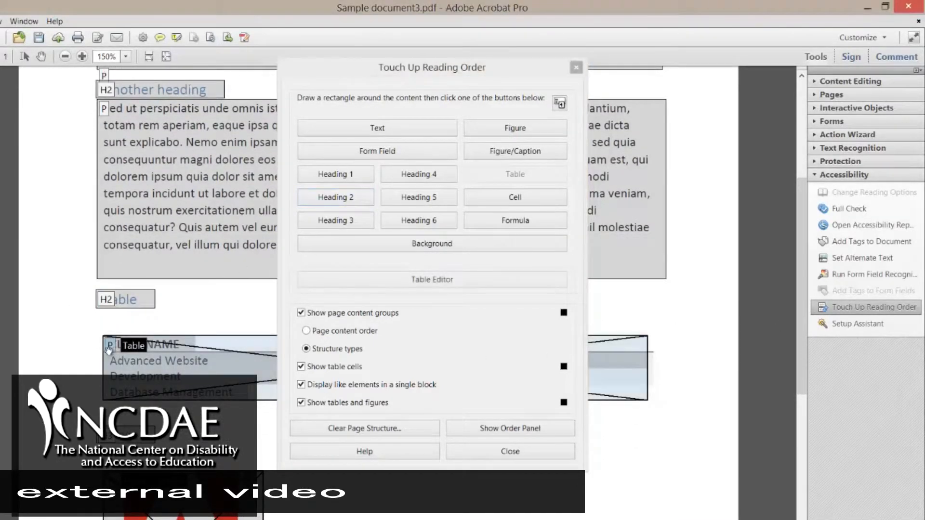
pyautogui.click(469, 280)
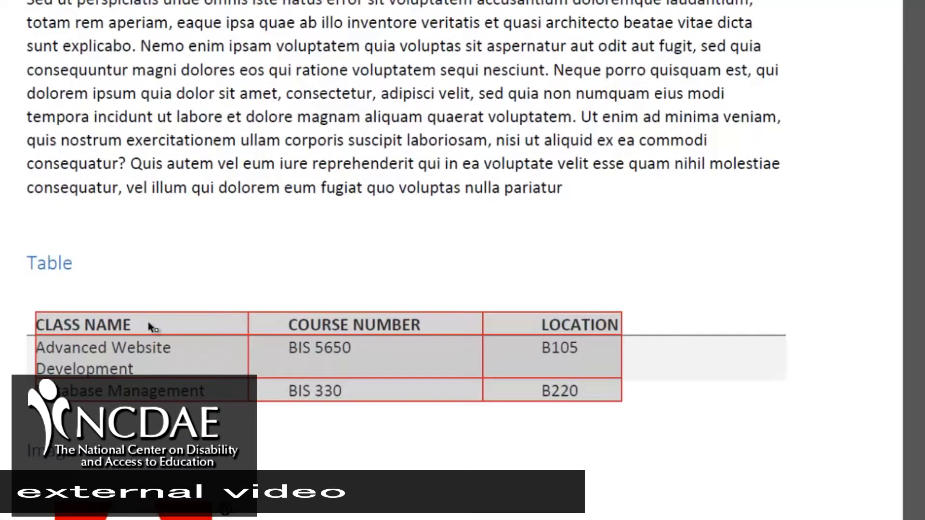
pyautogui.moveTo(155, 326); pyautogui.dragTo(566, 332)
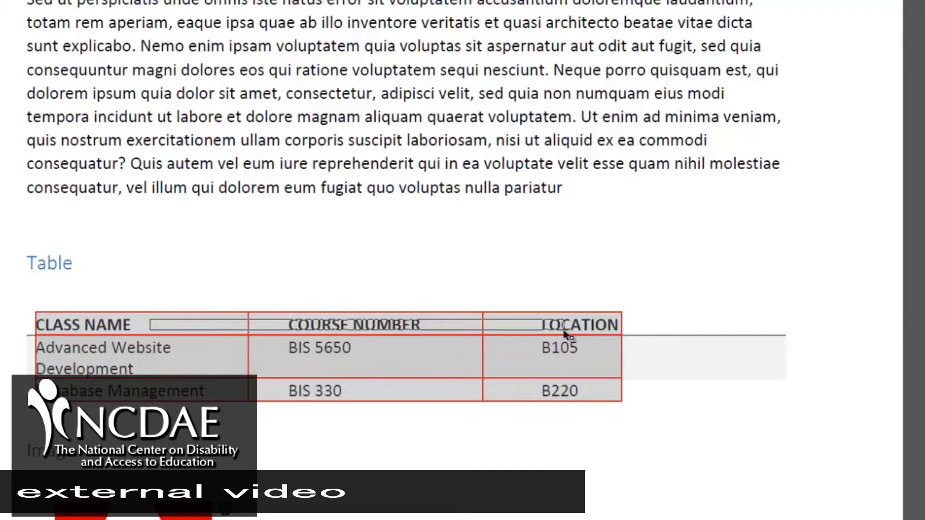
pyautogui.moveTo(566, 333); pyautogui.dragTo(566, 332)
pyautogui.rightClick(561, 328)
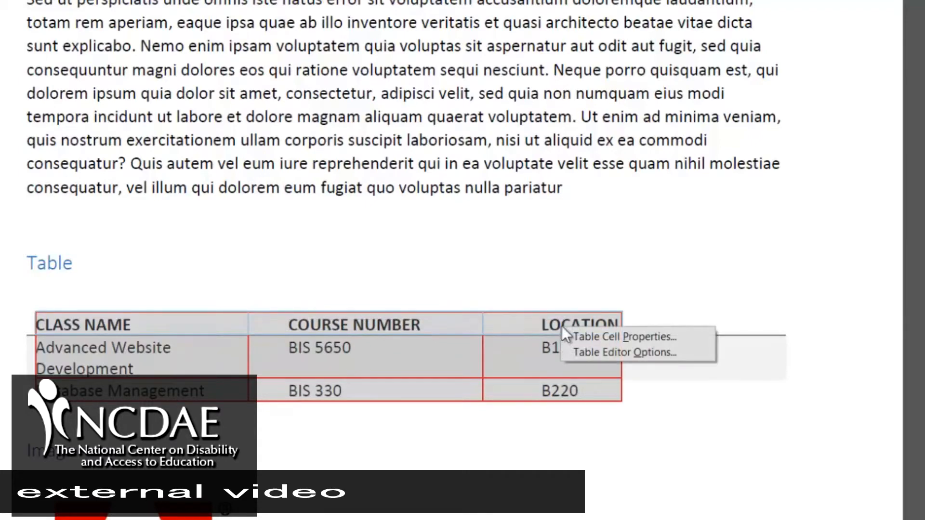
pyautogui.click(649, 337)
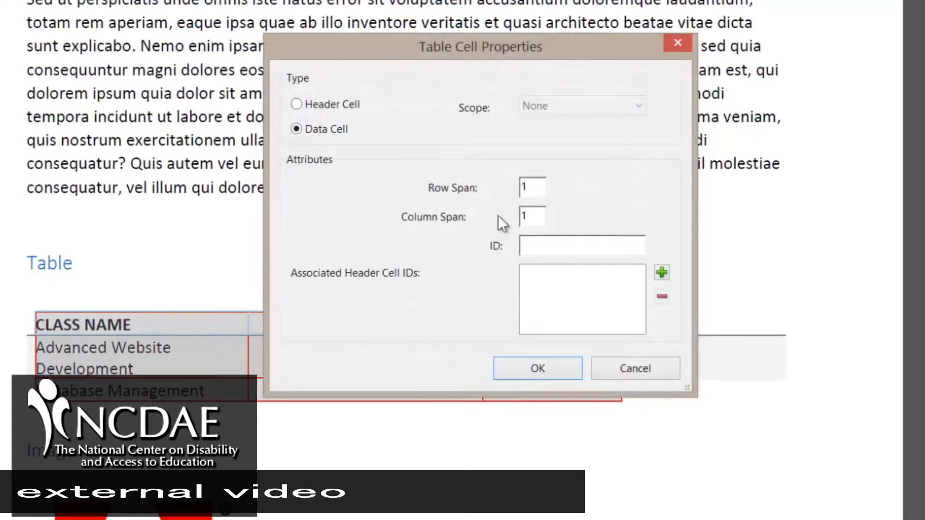
pyautogui.click(344, 105)
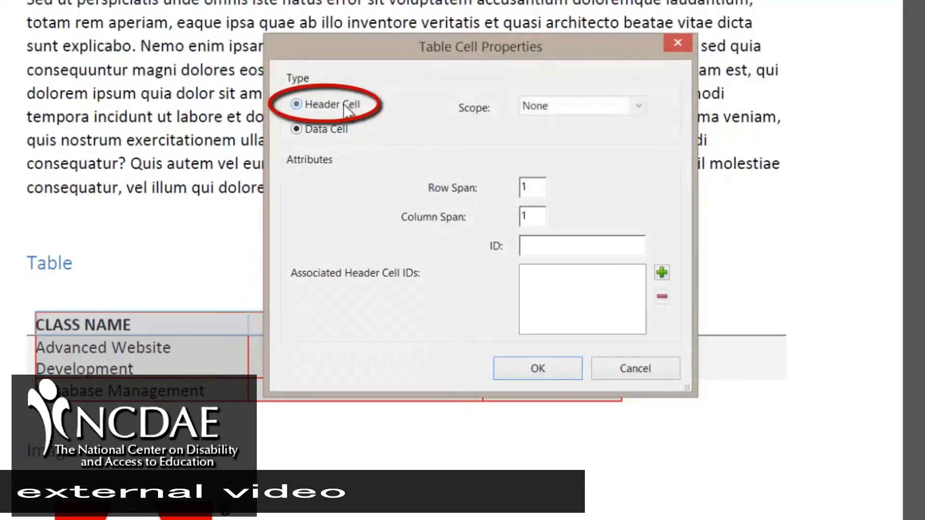
pyautogui.click(557, 106)
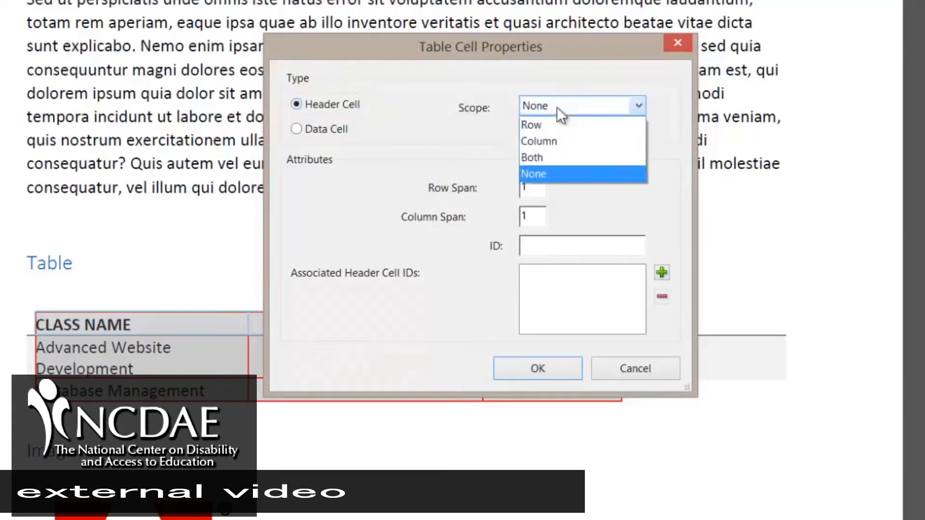
pyautogui.click(559, 141)
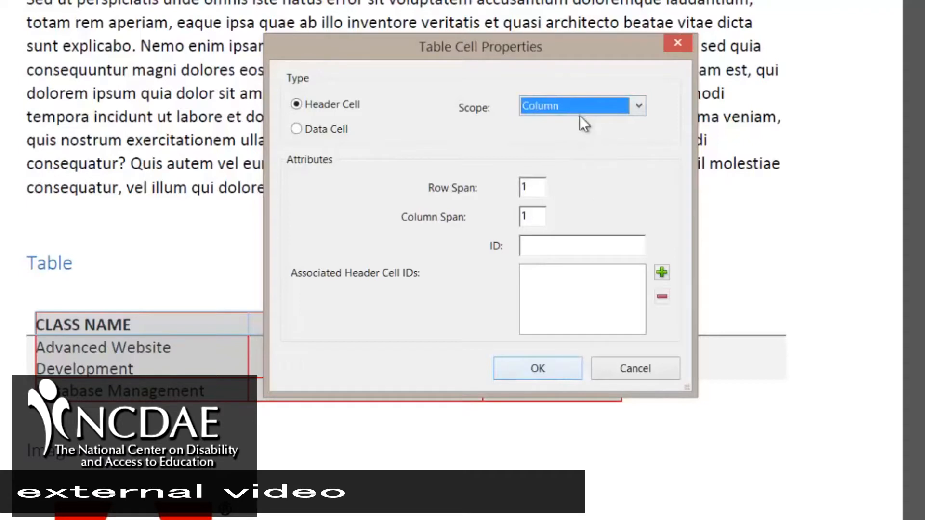
pyautogui.click(561, 368)
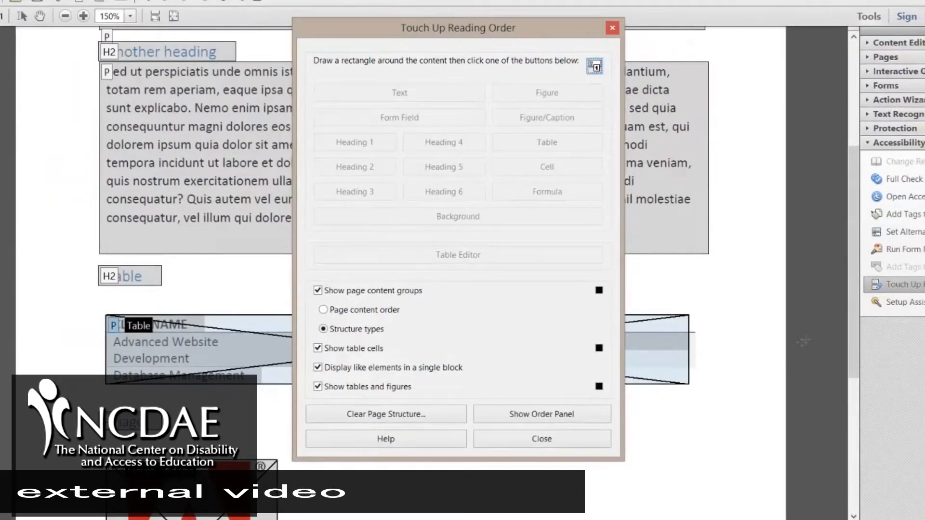
# Step: Mark the footer text with the copyright line as background
pyautogui.moveTo(848, 314); pyautogui.dragTo(864, 460)
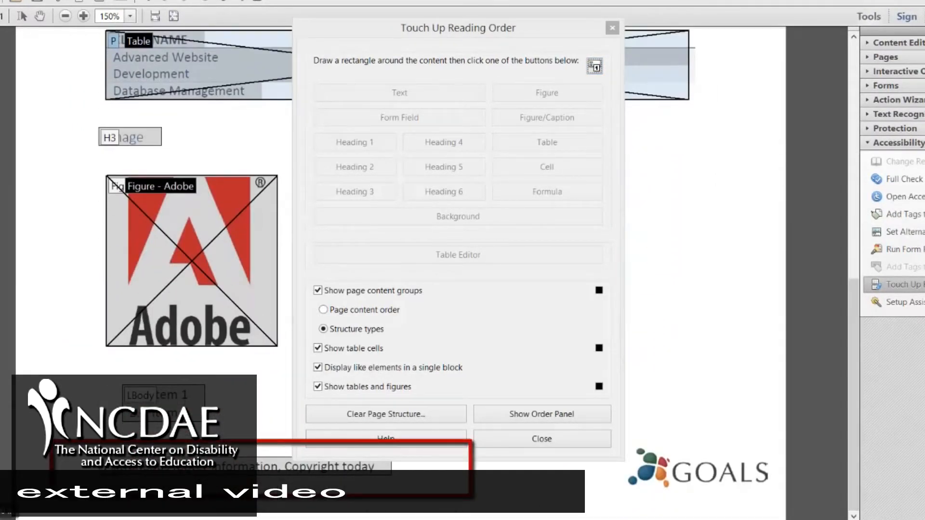
pyautogui.click(107, 466)
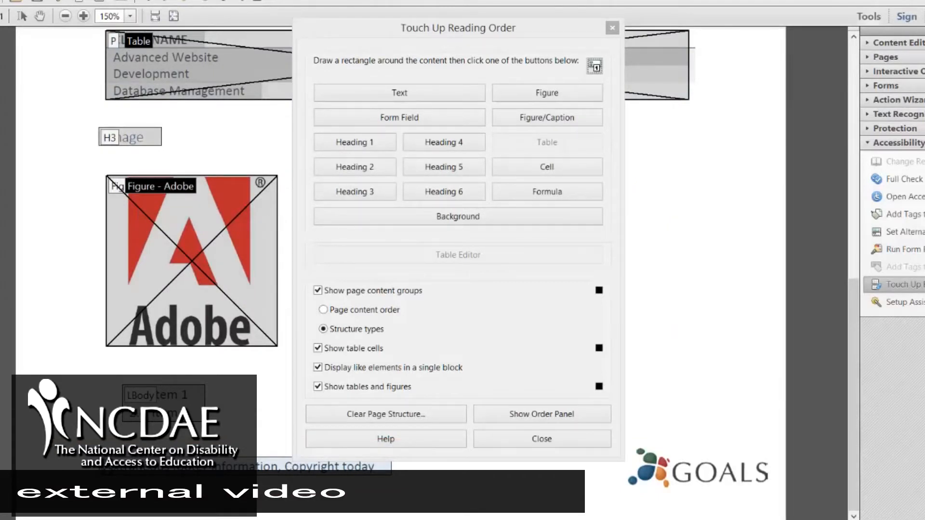
pyautogui.click(420, 214)
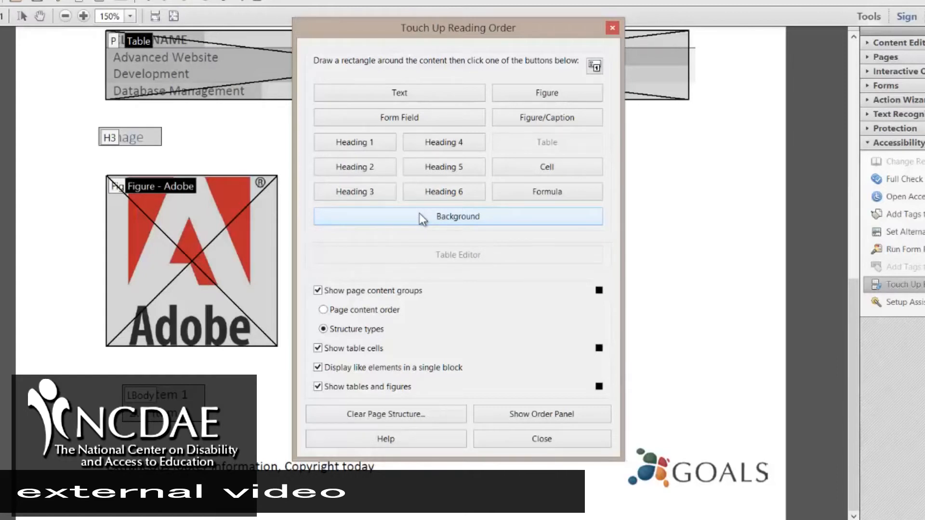
# Step: Display the page content order and move "Another heading" ahead of the "Sed ut perspiciatis" paragraph in the reading order
pyautogui.click(389, 312)
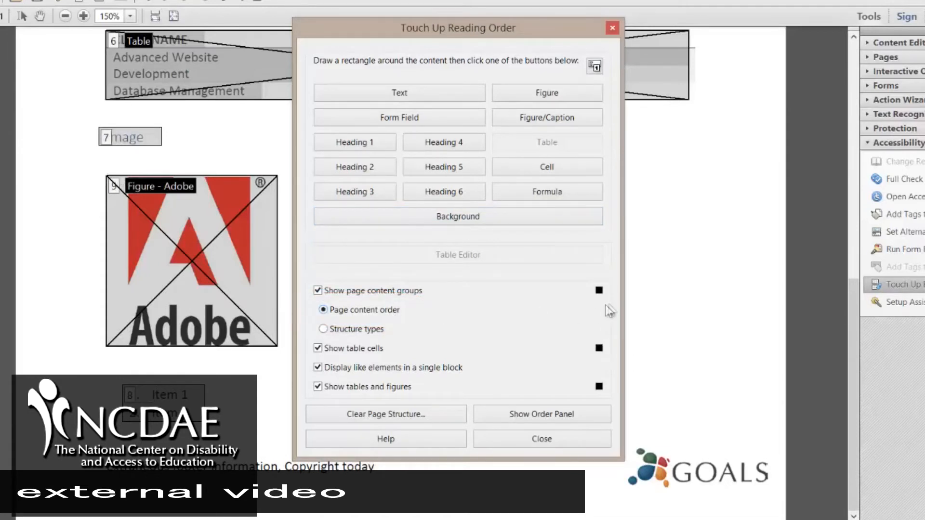
pyautogui.moveTo(851, 323); pyautogui.dragTo(849, 44)
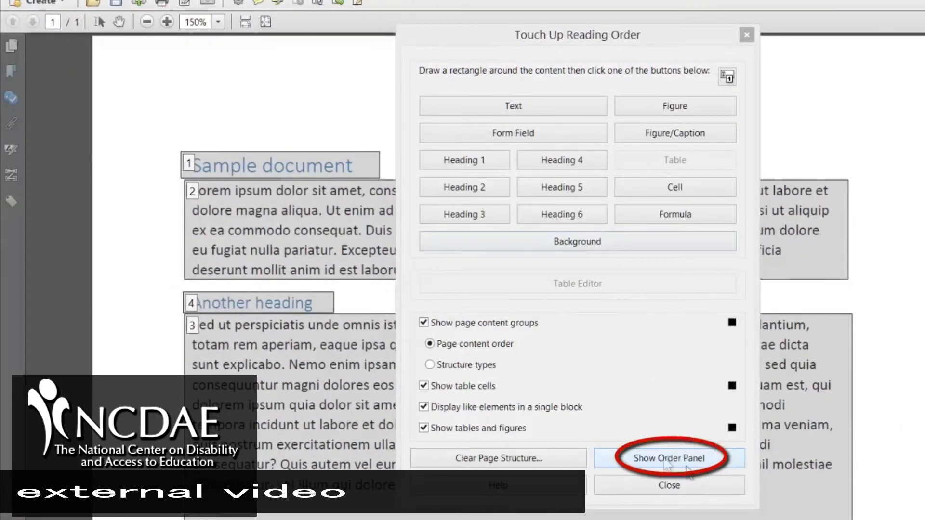
pyautogui.click(718, 467)
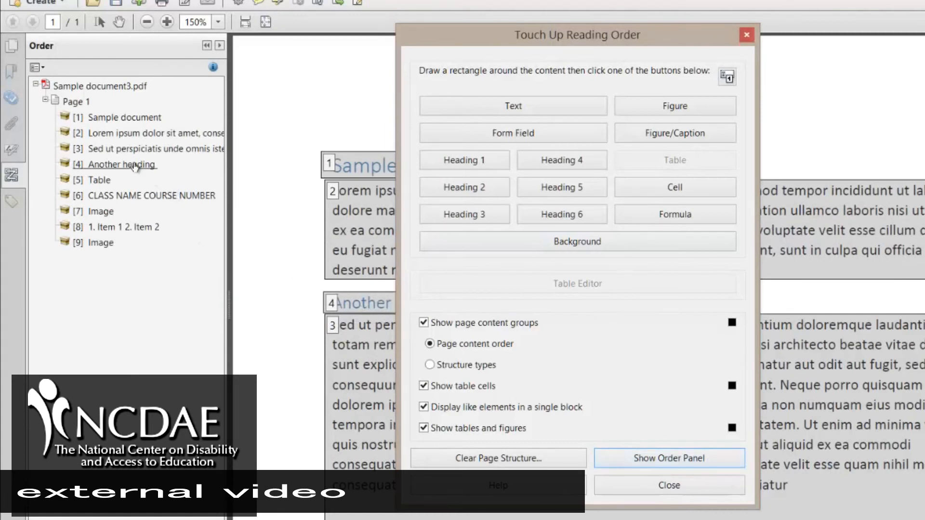
pyautogui.moveTo(135, 166); pyautogui.dragTo(135, 145)
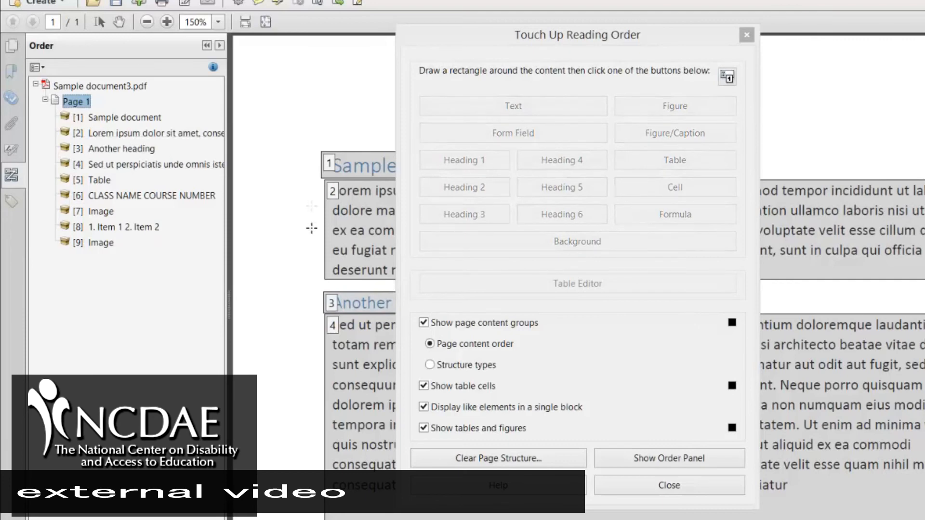